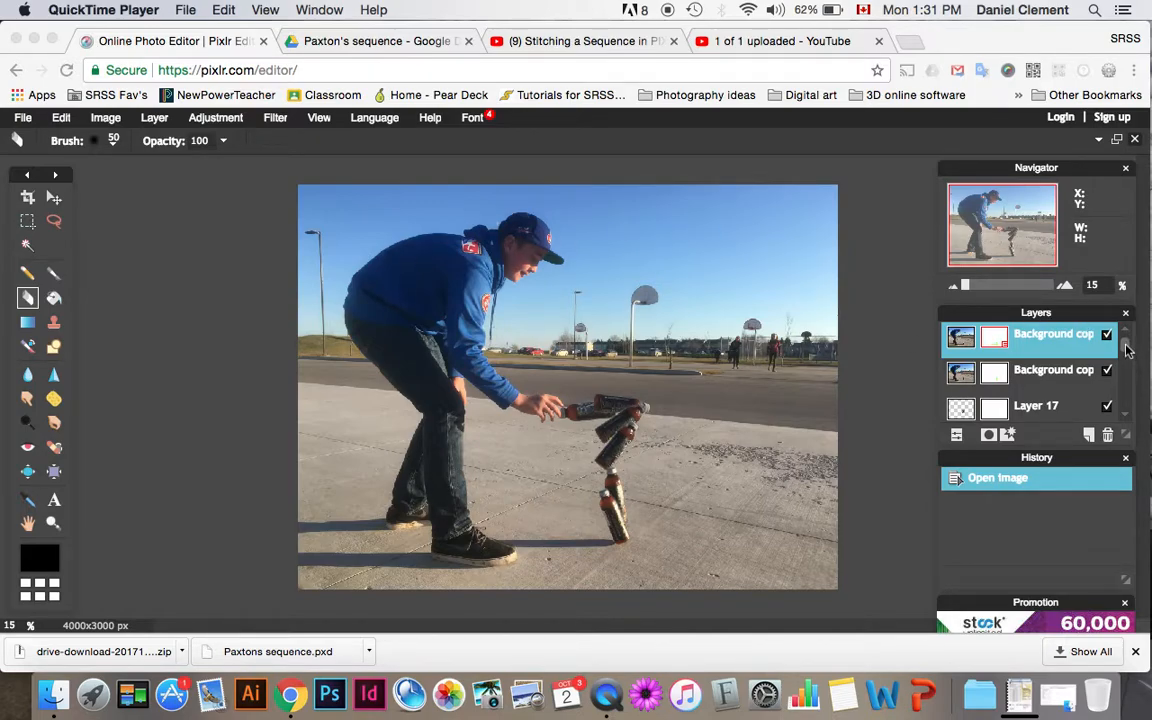
- Resize the layered bottle sequence image to 2000 pixels wide with its proportions constrained
{"action": "left_click", "coordinate": [1014, 313]}
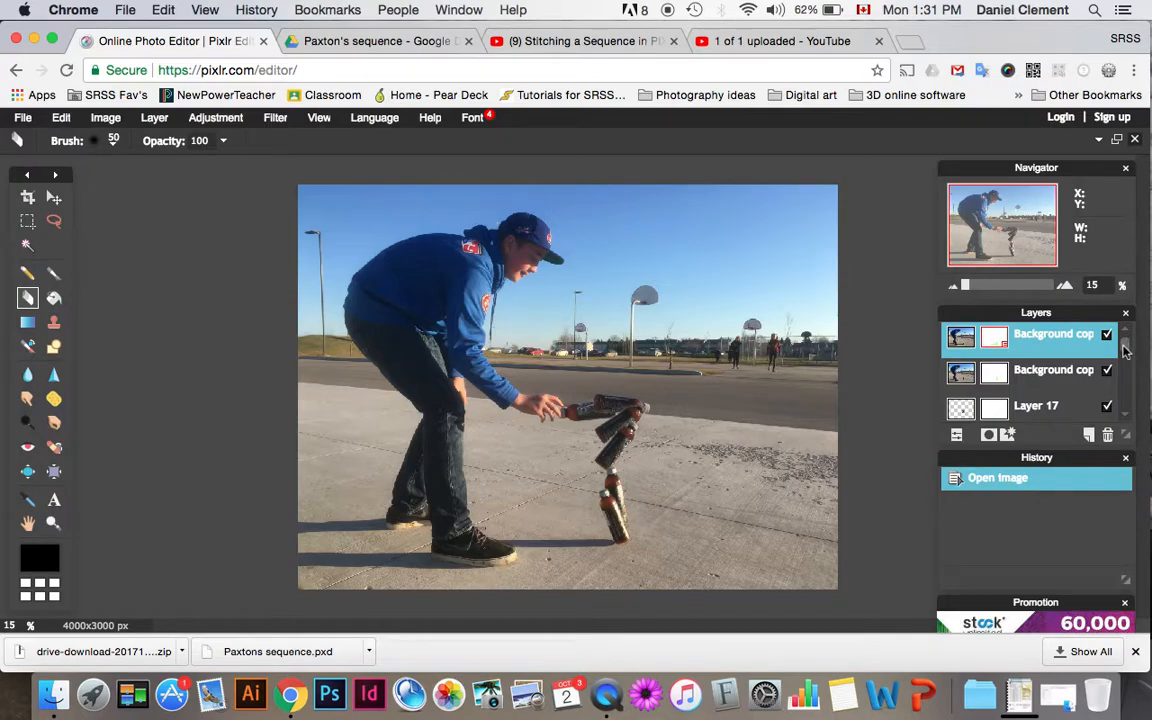
{"action": "scroll", "coordinate": [1130, 397], "scroll_direction": "down", "scroll_amount": 3}
{"action": "scroll", "coordinate": [1128, 398], "scroll_direction": "up", "scroll_amount": 3}
{"action": "left_click", "coordinate": [105, 118]}
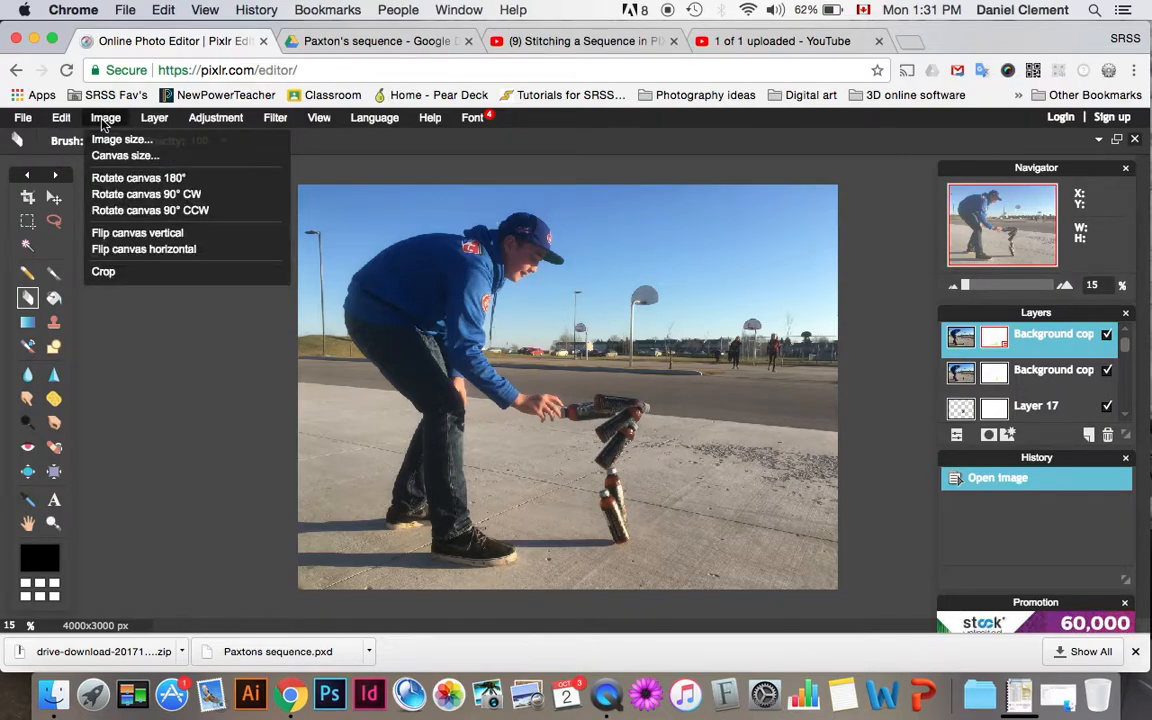
{"action": "left_click", "coordinate": [117, 142]}
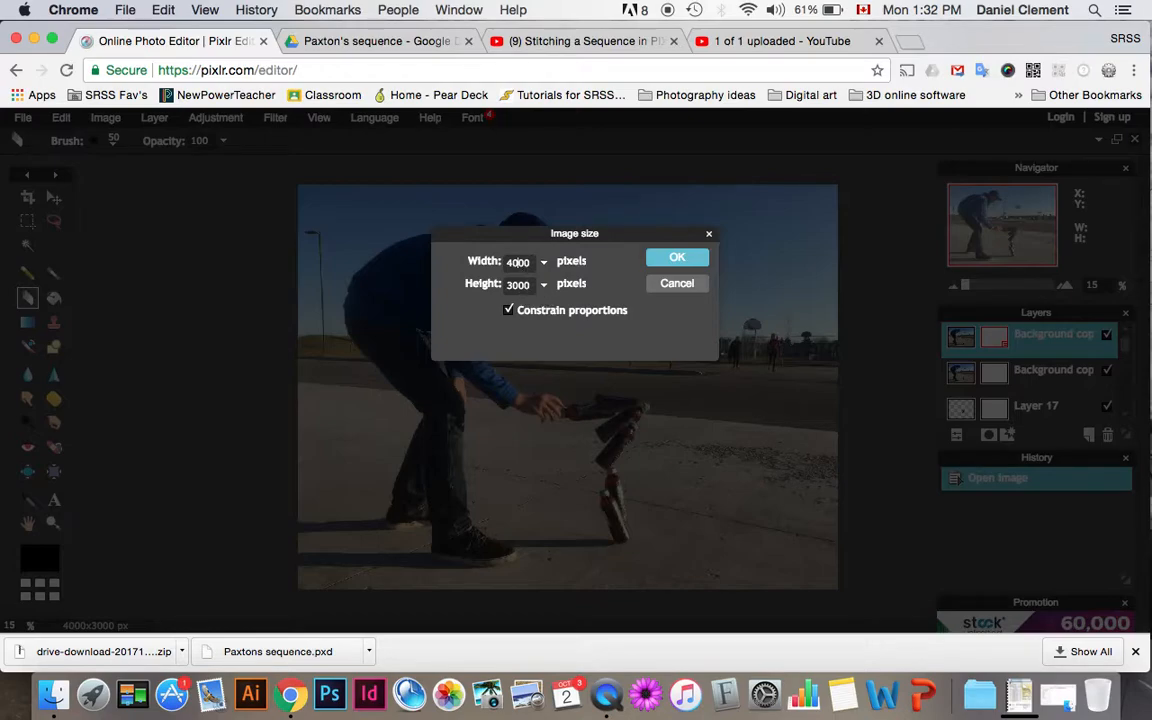
{"action": "key", "text": "BackSpace"}
{"action": "type", "text": "2"}
{"action": "left_click", "coordinate": [676, 260]}
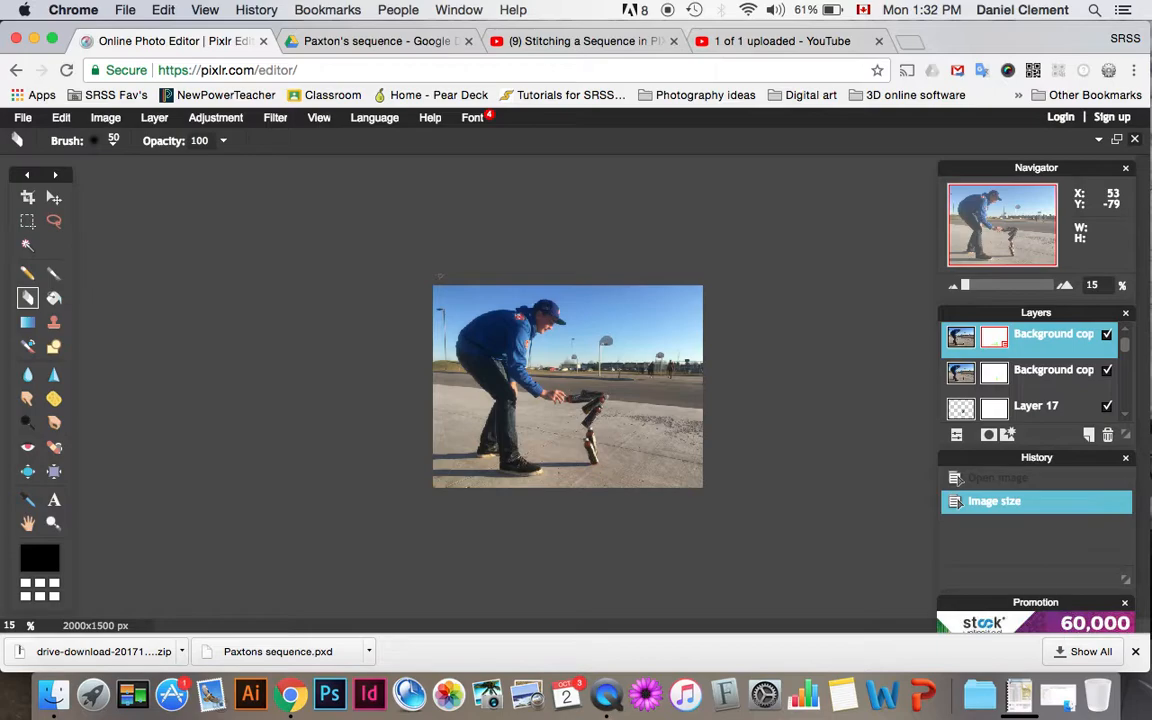
{"action": "mouse_move", "coordinate": [1125, 345]}
{"action": "left_mouse_down"}
{"action": "mouse_move", "coordinate": [1137, 400]}
{"action": "mouse_move", "coordinate": [1134, 337]}
{"action": "mouse_move", "coordinate": [1134, 404]}
{"action": "mouse_move", "coordinate": [1140, 345]}
{"action": "mouse_move", "coordinate": [1106, 332]}
{"action": "left_mouse_up"}
- Open the photo IMG_7812.JPG from the Practice Sequence folder on the Desktop
{"action": "left_click", "coordinate": [24, 118]}
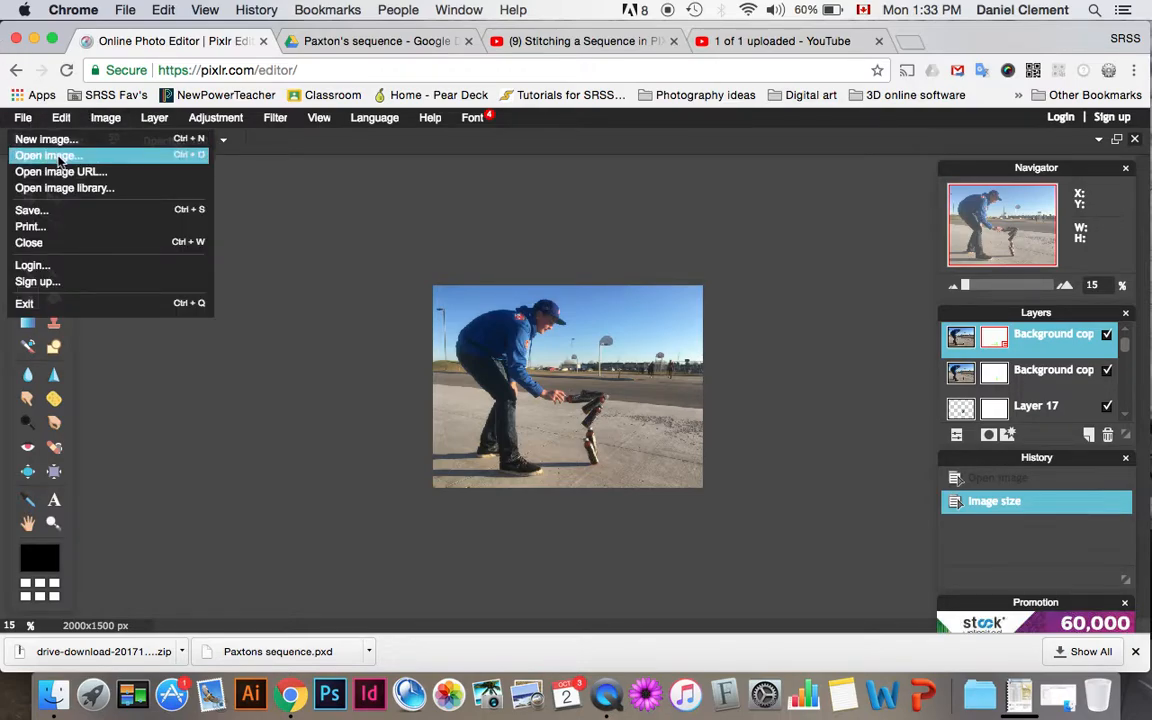
{"action": "left_click", "coordinate": [60, 158]}
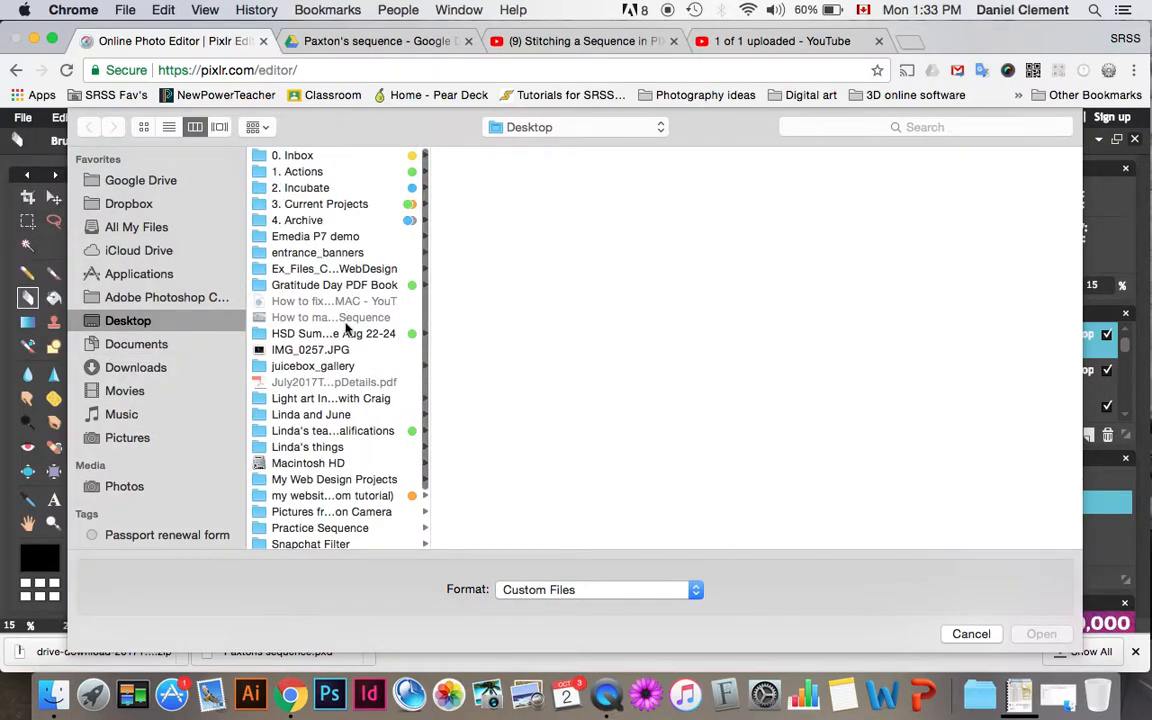
{"action": "scroll", "coordinate": [347, 329], "scroll_direction": "down", "scroll_amount": 1}
{"action": "left_click", "coordinate": [349, 501]}
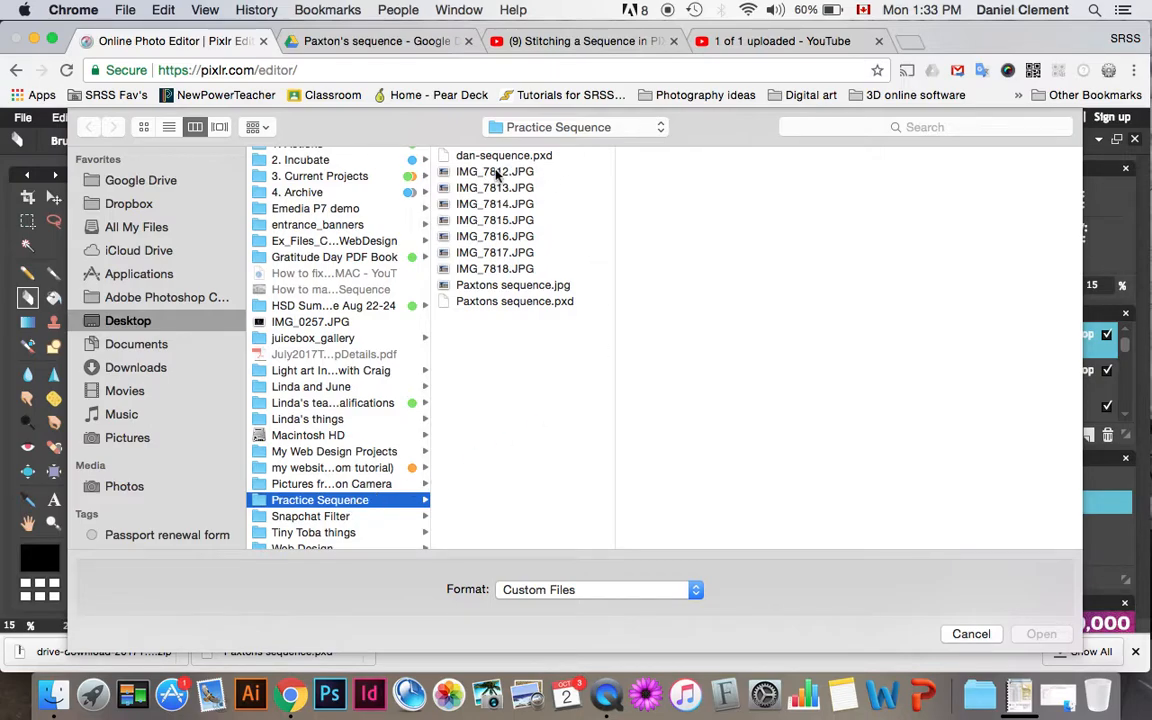
{"action": "left_click", "coordinate": [497, 173]}
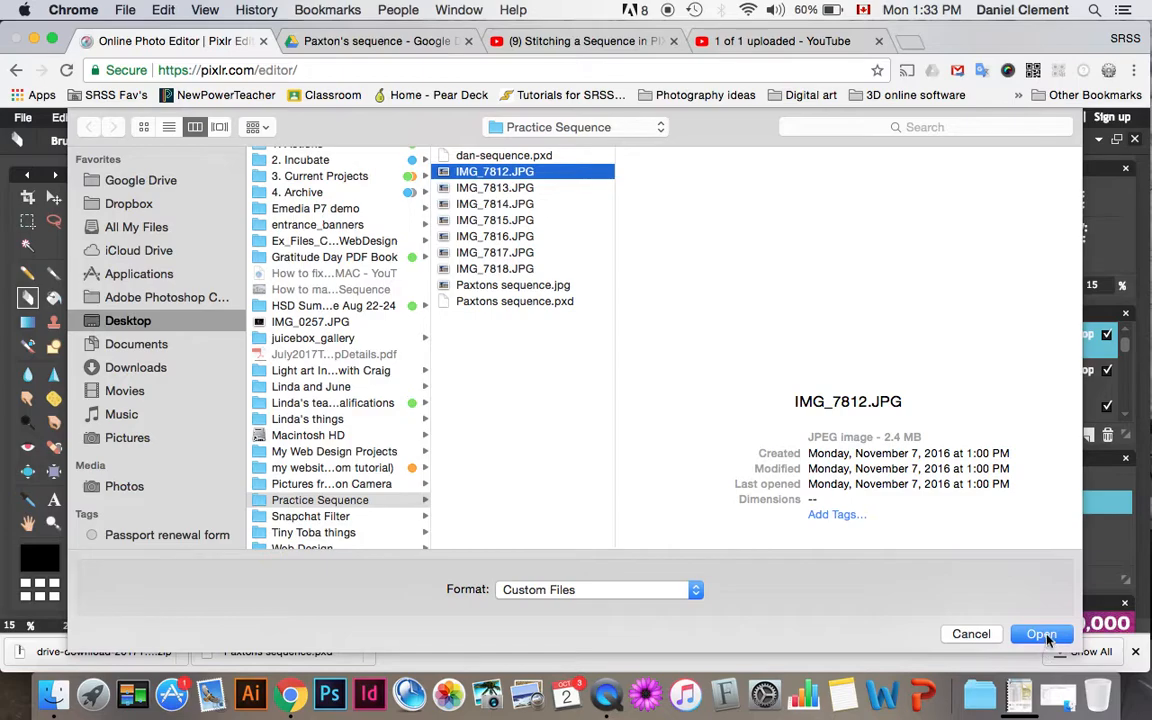
{"action": "left_click", "coordinate": [1043, 634]}
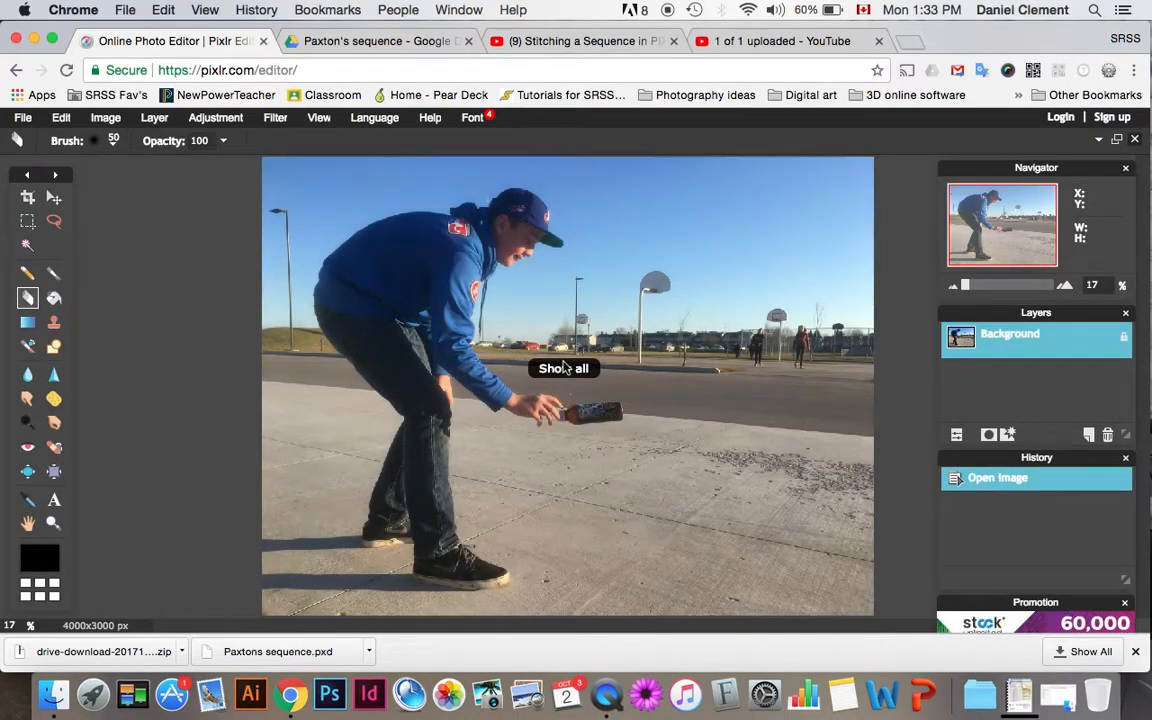
- Spread the open images out as separate floating windows and close the two-layer sequence document without saving it
{"action": "left_click", "coordinate": [1118, 140]}
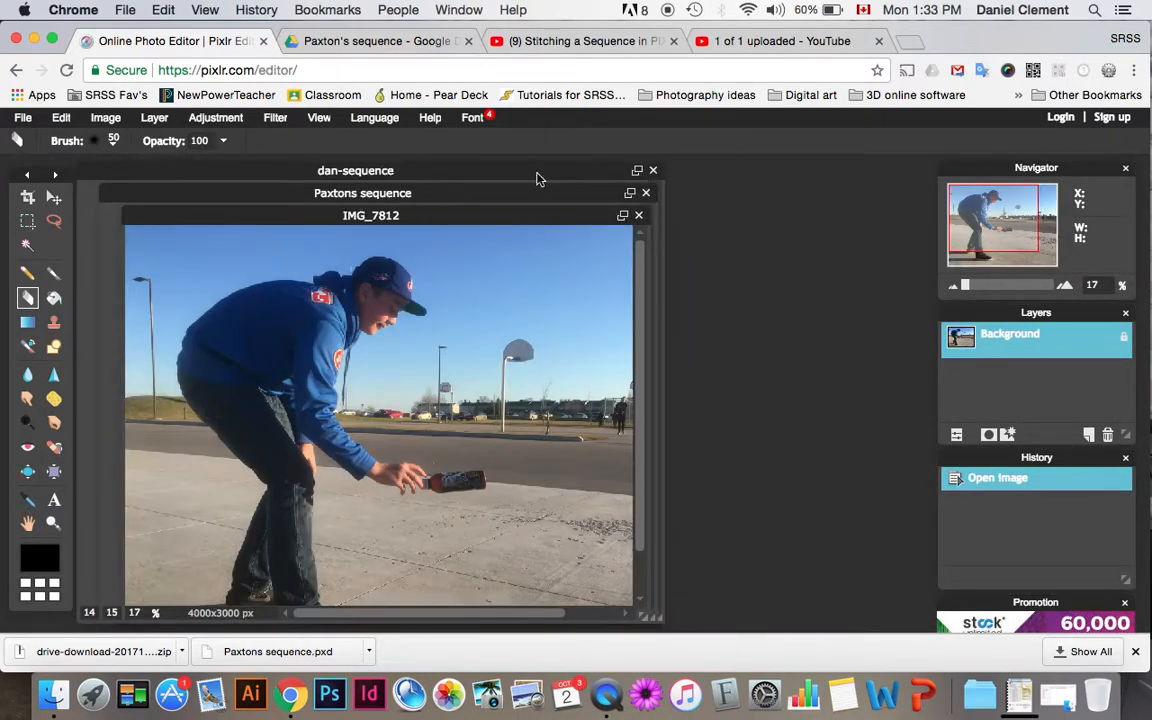
{"action": "left_click_drag", "start_coordinate": [407, 222], "coordinate": [722, 262]}
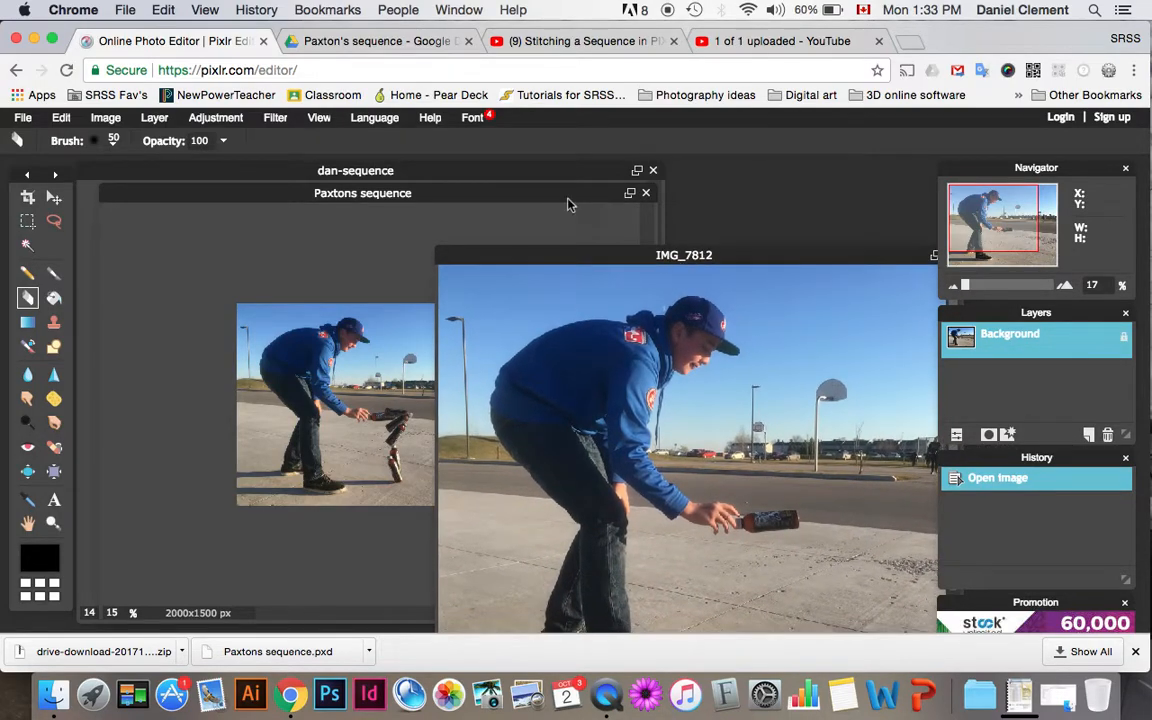
{"action": "left_click_drag", "start_coordinate": [555, 194], "coordinate": [541, 219]}
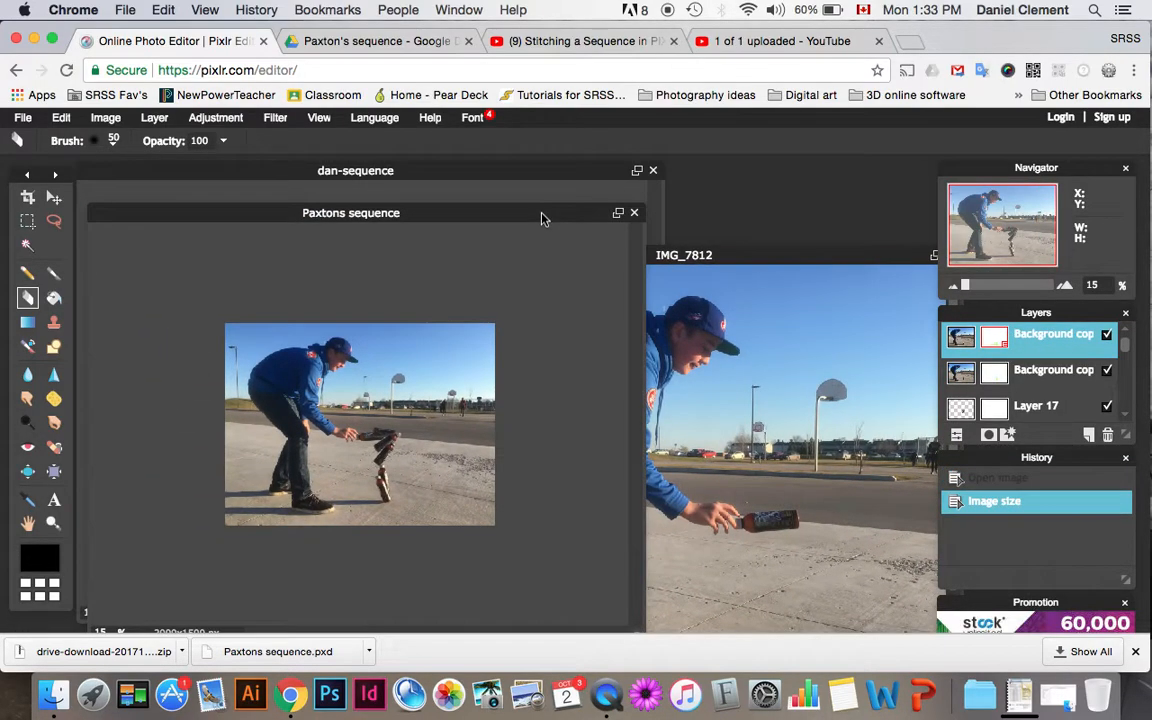
{"action": "left_click", "coordinate": [653, 171]}
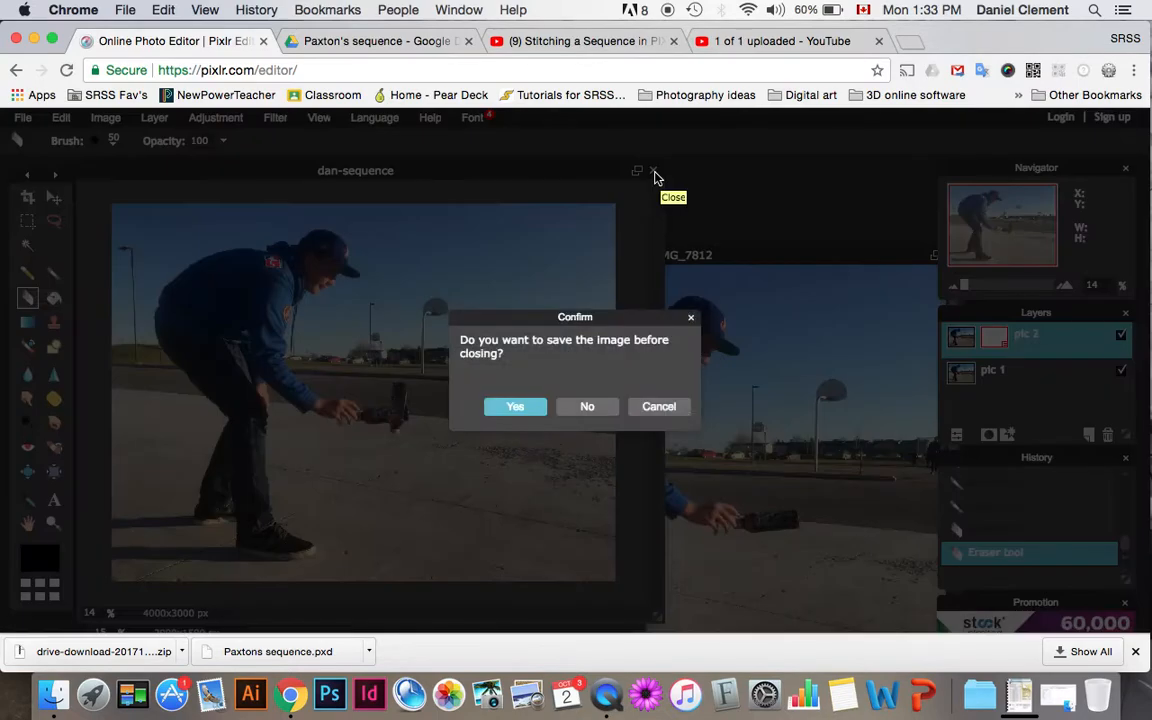
{"action": "left_click", "coordinate": [601, 405]}
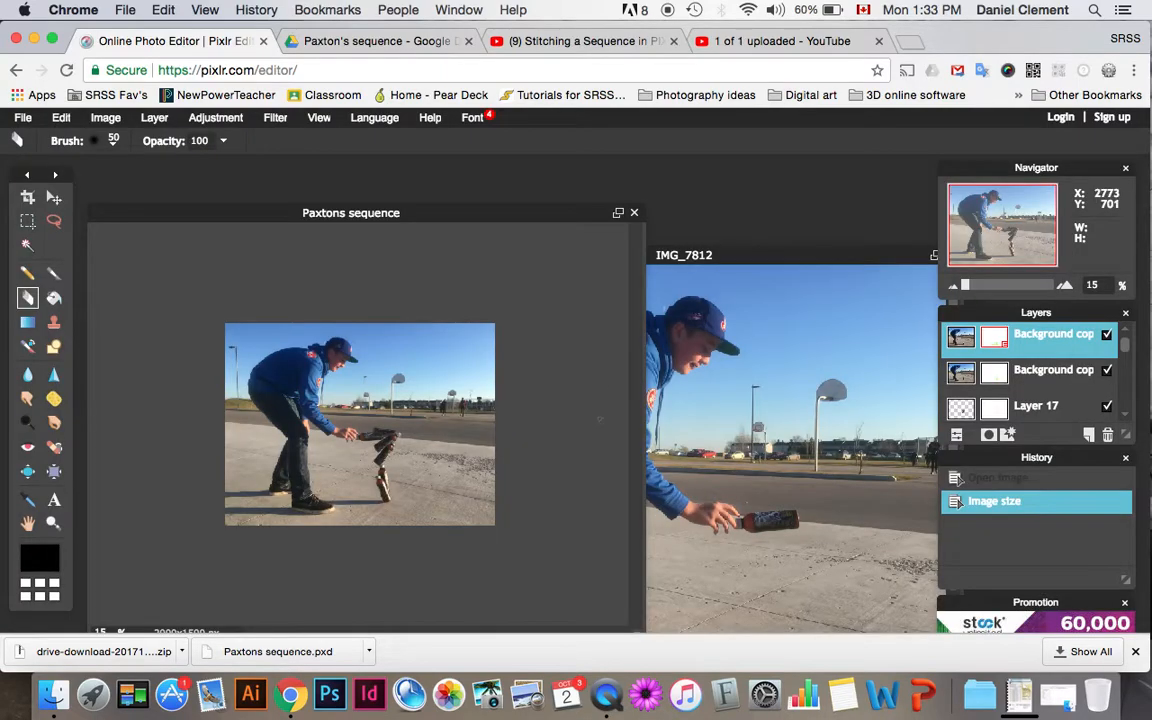
- Bring IMG_7812 forward and resize it to 2000 pixels wide with its proportions constrained
{"action": "left_click", "coordinate": [724, 255]}
{"action": "left_click_drag", "start_coordinate": [724, 255], "coordinate": [518, 181]}
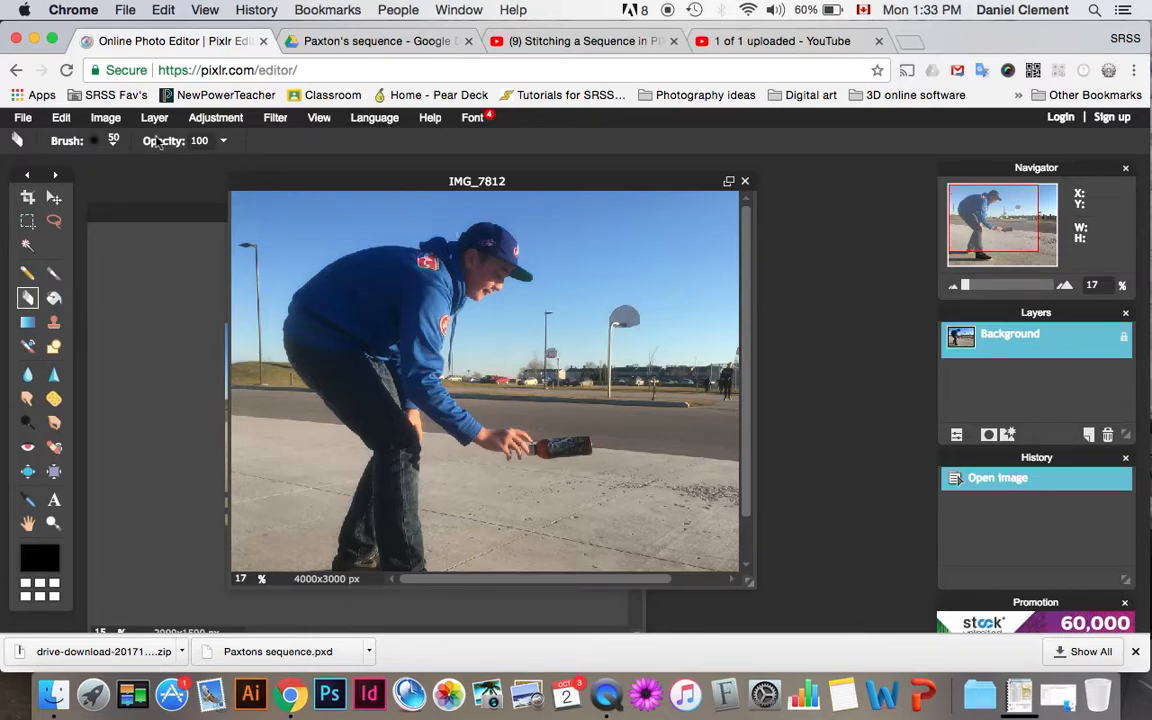
{"action": "left_click", "coordinate": [103, 120]}
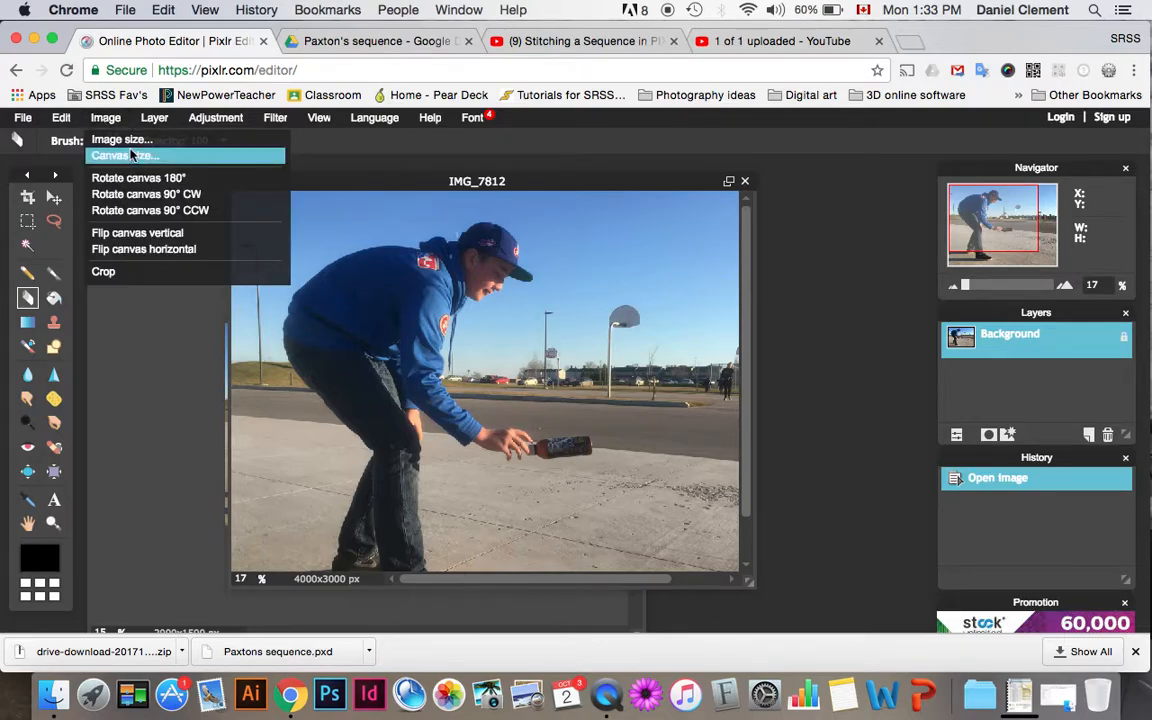
{"action": "left_click", "coordinate": [122, 141]}
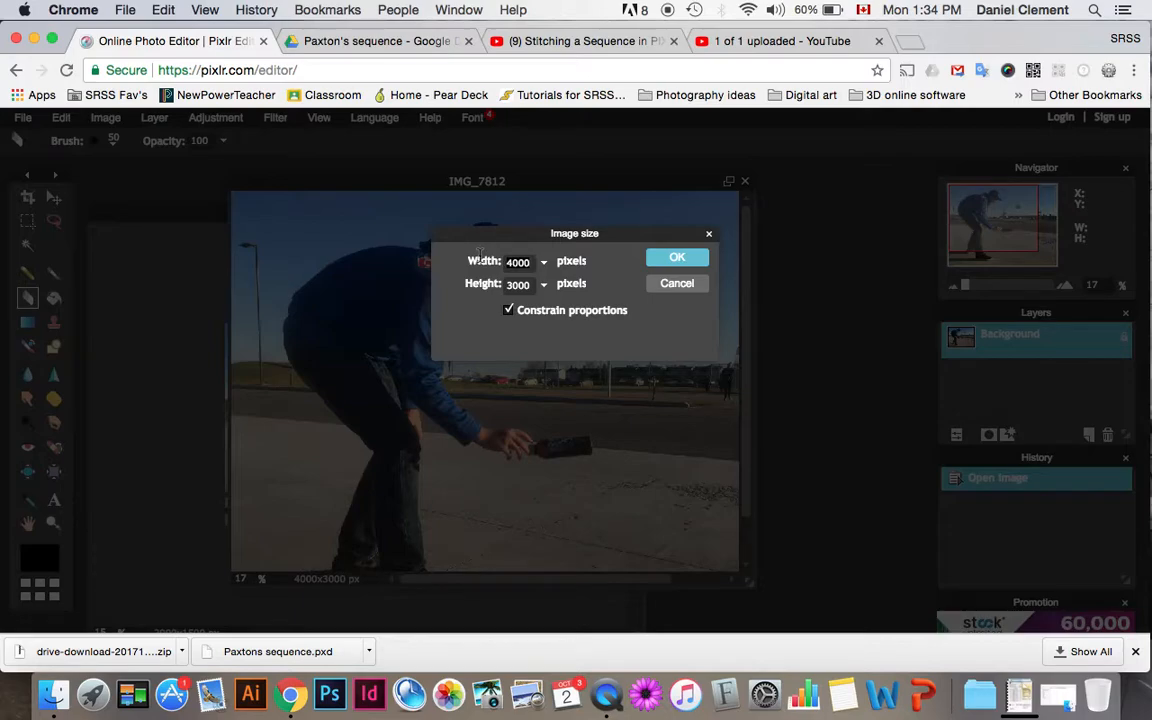
{"action": "double_click", "coordinate": [517, 262]}
{"action": "key", "text": "BackSpace"}
{"action": "type", "text": "200"}
{"action": "left_click", "coordinate": [677, 259]}
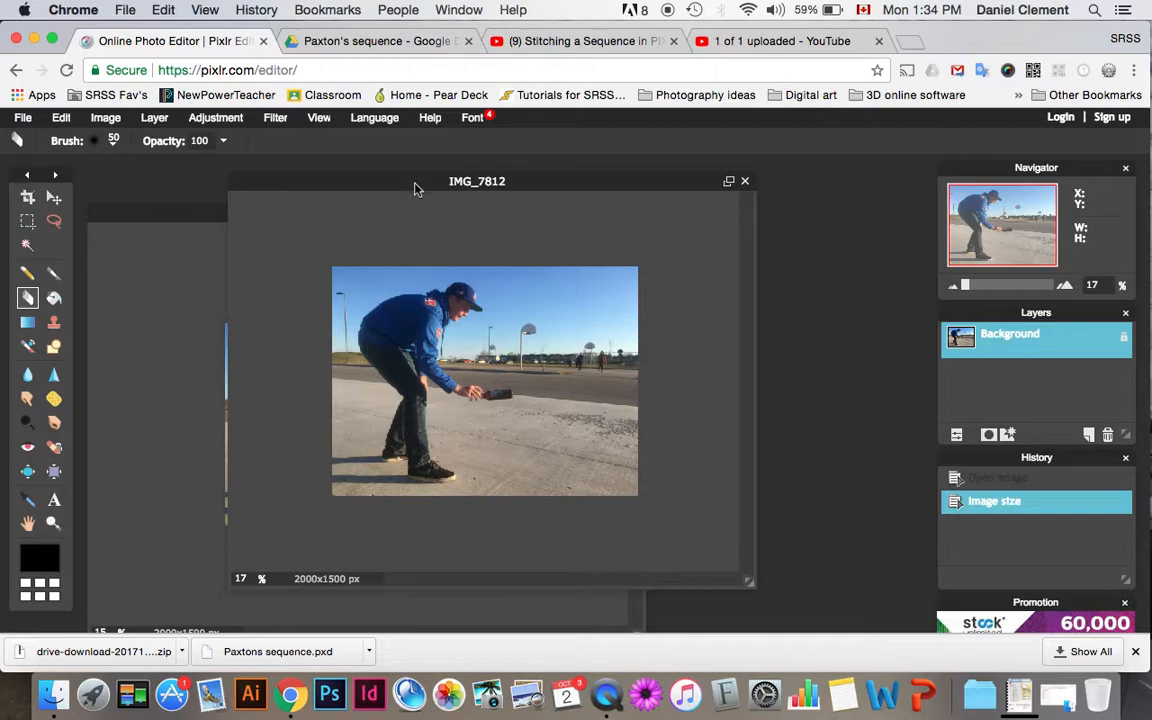
- Reposition the IMG_7812 window so that the sequence image window behind it stays partly in view
{"action": "left_click_drag", "start_coordinate": [411, 182], "coordinate": [641, 279]}
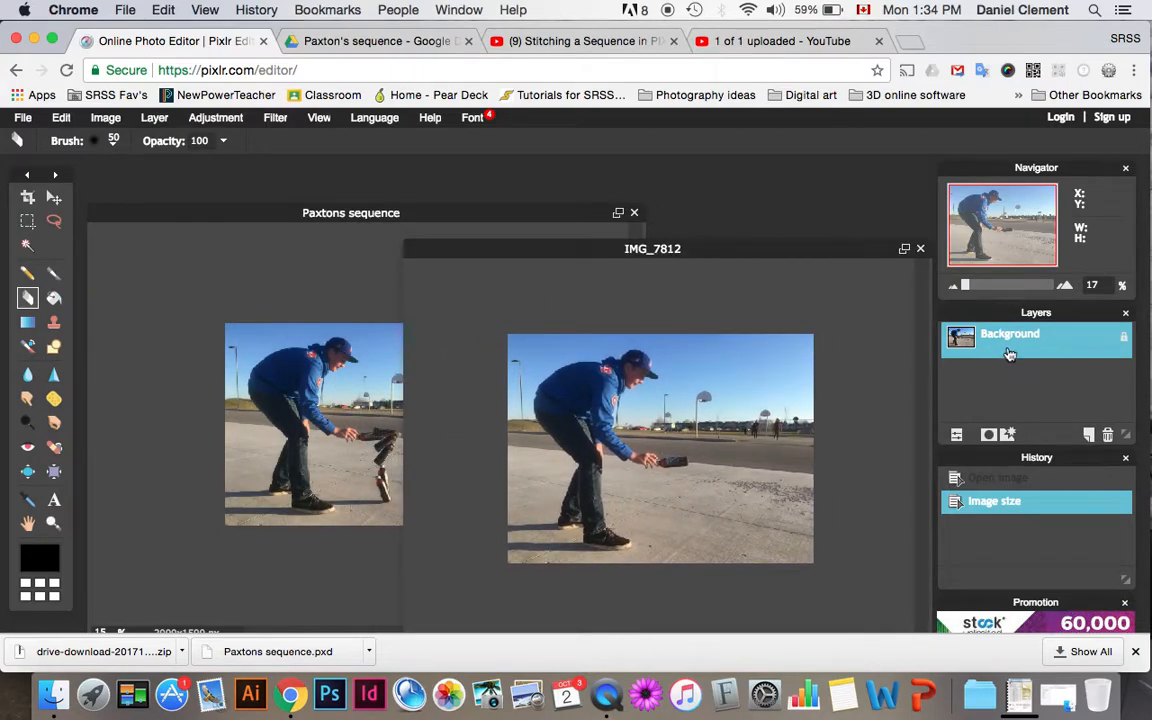
{"action": "mouse_move", "coordinate": [1009, 356]}
{"action": "left_mouse_down"}
{"action": "mouse_move", "coordinate": [816, 395]}
{"action": "mouse_move", "coordinate": [300, 418]}
{"action": "mouse_move", "coordinate": [488, 410]}
{"action": "mouse_move", "coordinate": [578, 440]}
{"action": "mouse_move", "coordinate": [347, 409]}
{"action": "mouse_move", "coordinate": [656, 312]}
{"action": "mouse_move", "coordinate": [800, 358]}
{"action": "mouse_move", "coordinate": [955, 357]}
{"action": "mouse_move", "coordinate": [995, 337]}
{"action": "left_mouse_up"}
{"action": "left_click_drag", "start_coordinate": [610, 257], "coordinate": [577, 189]}
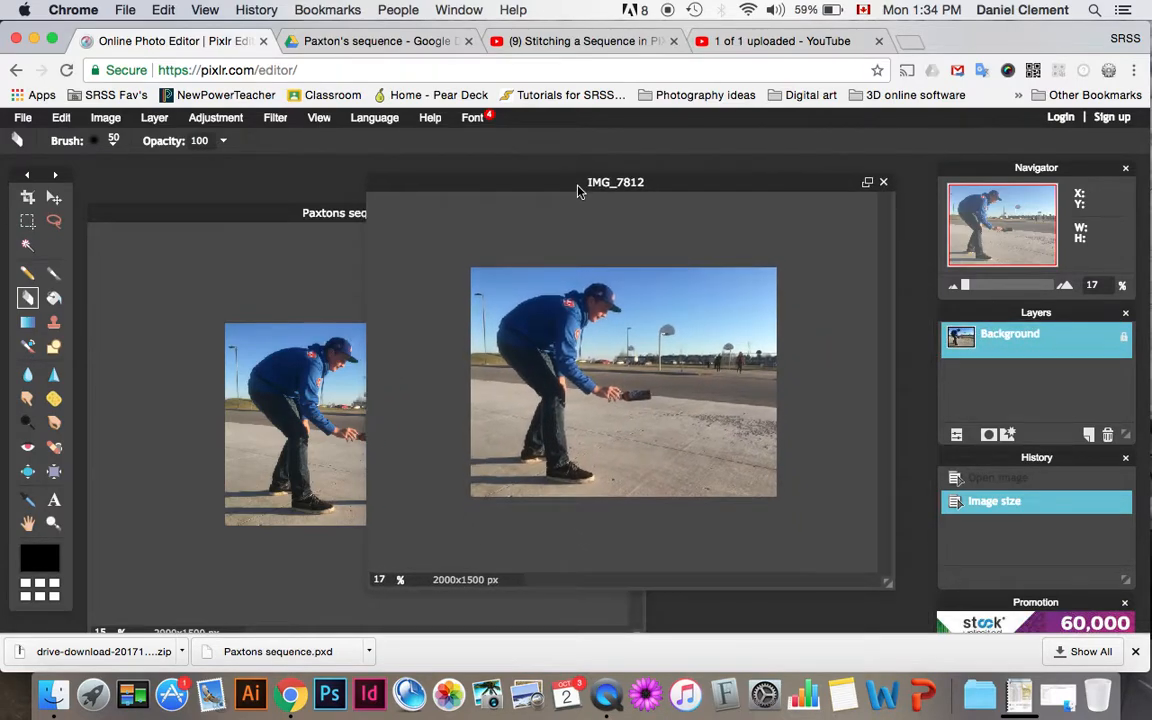